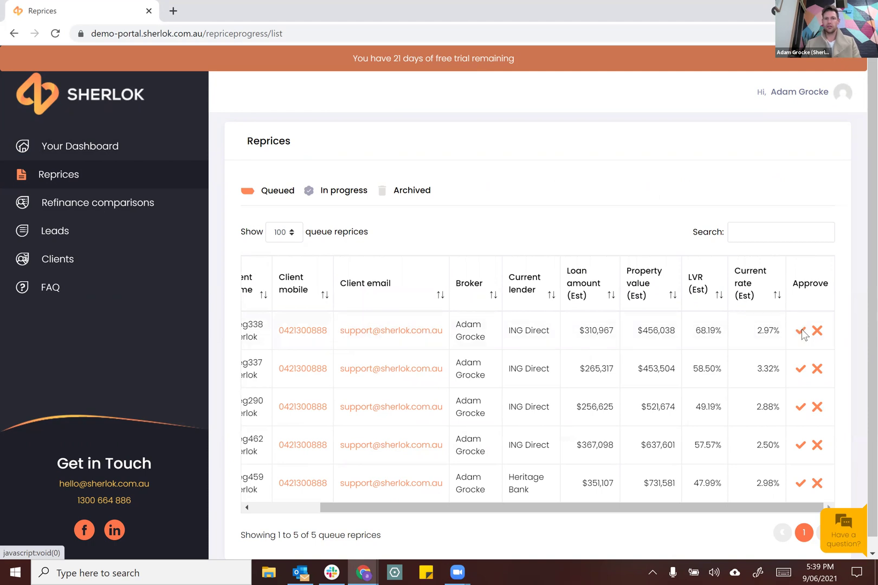
# Step: Approve the $310,967 ING Direct reprice and choose to ask the client directly for the BSB and account number
pyautogui.click(801, 333)
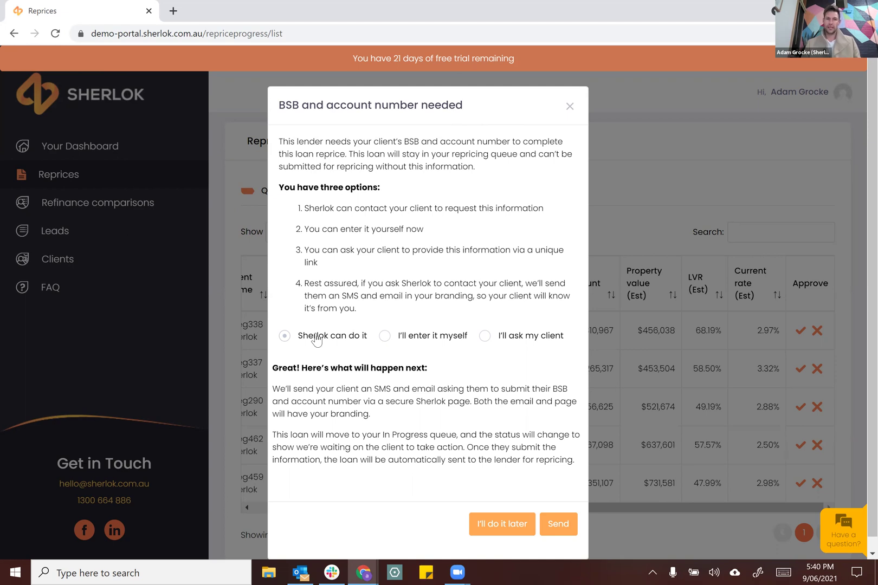
pyautogui.click(384, 341)
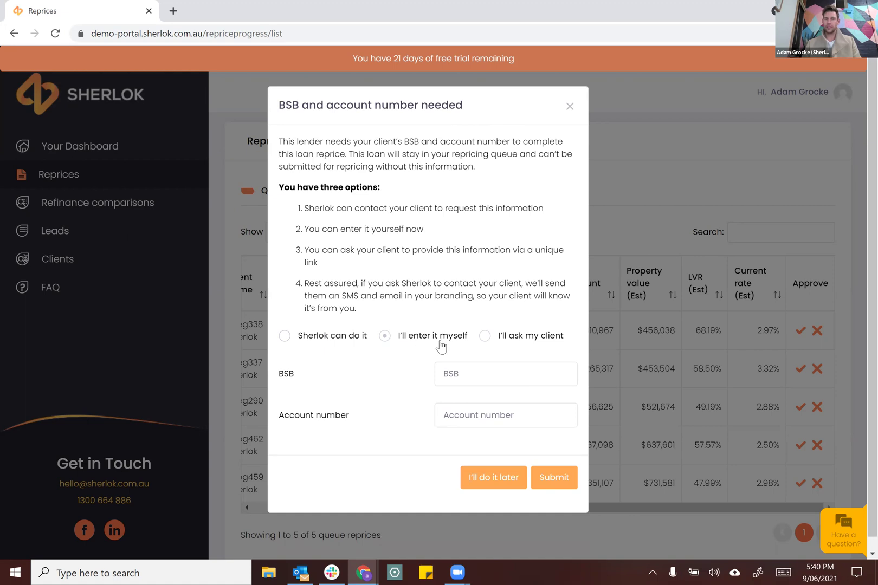
pyautogui.click(478, 373)
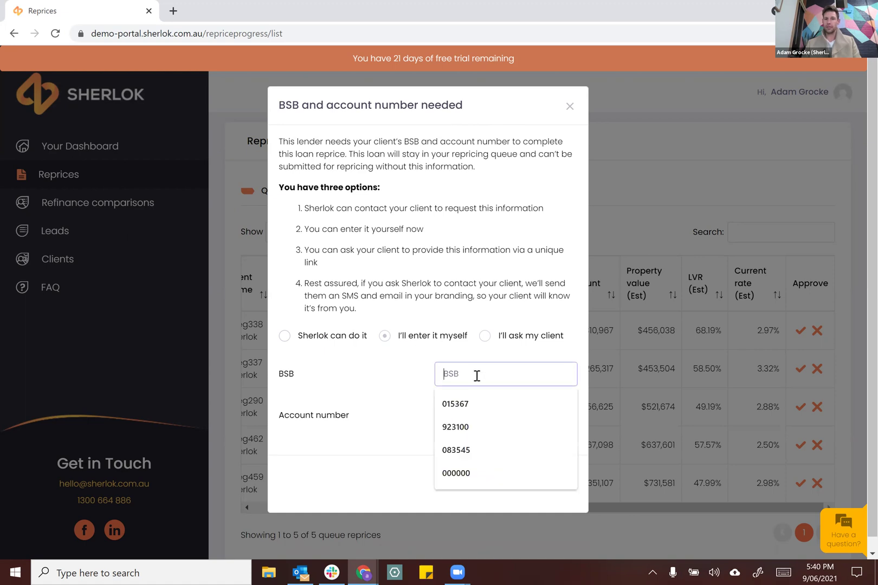
pyautogui.click(393, 388)
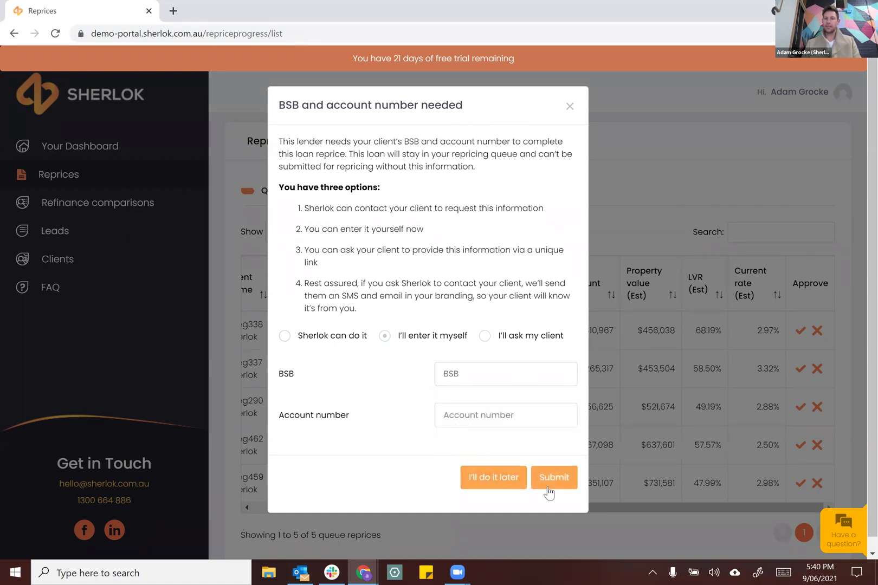
pyautogui.click(485, 337)
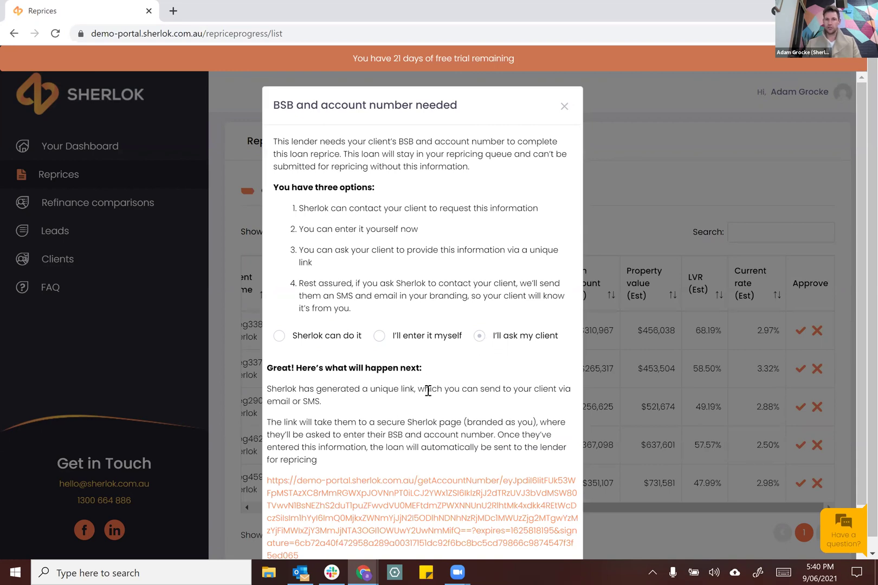
pyautogui.scroll(-3, 439, 401)
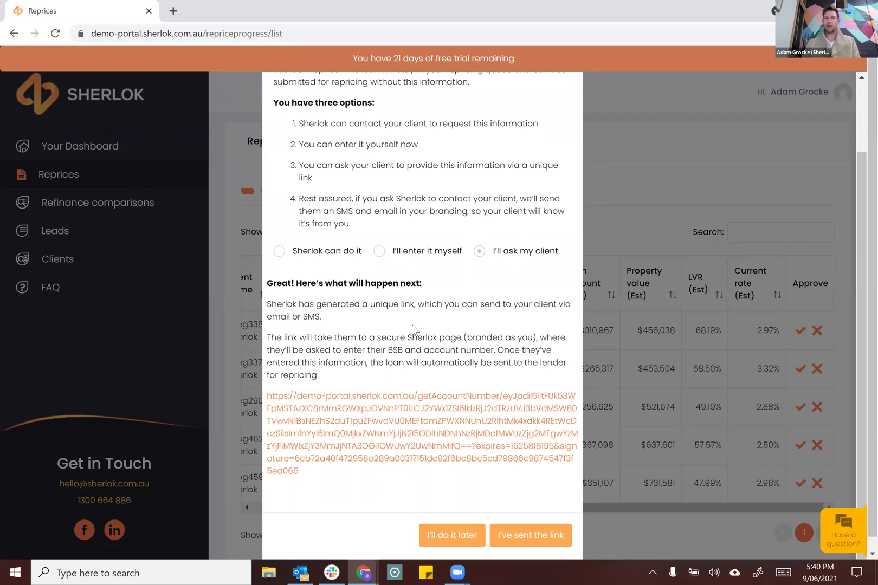
# Step: Open the generated client link and review its request page, including the BSB and account number fields
pyautogui.click(425, 425)
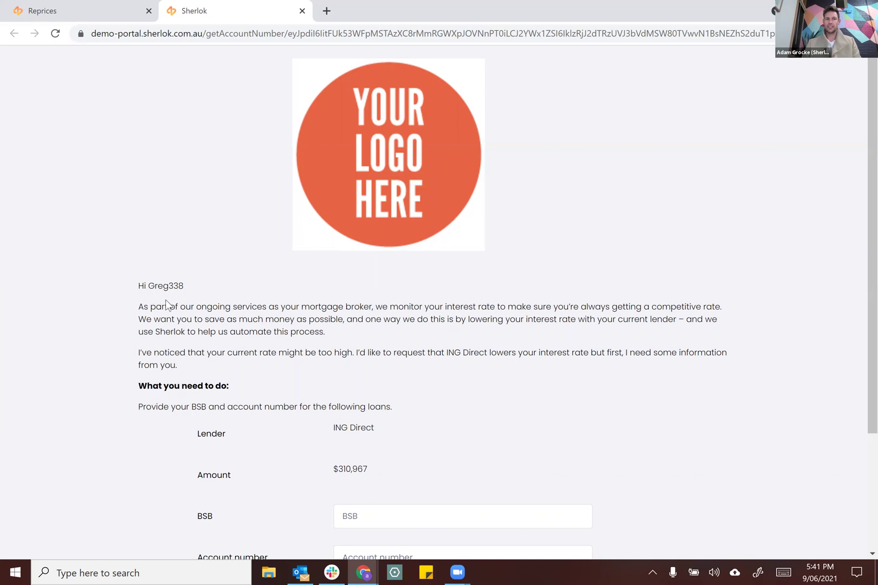
pyautogui.scroll(-1, 857, 240)
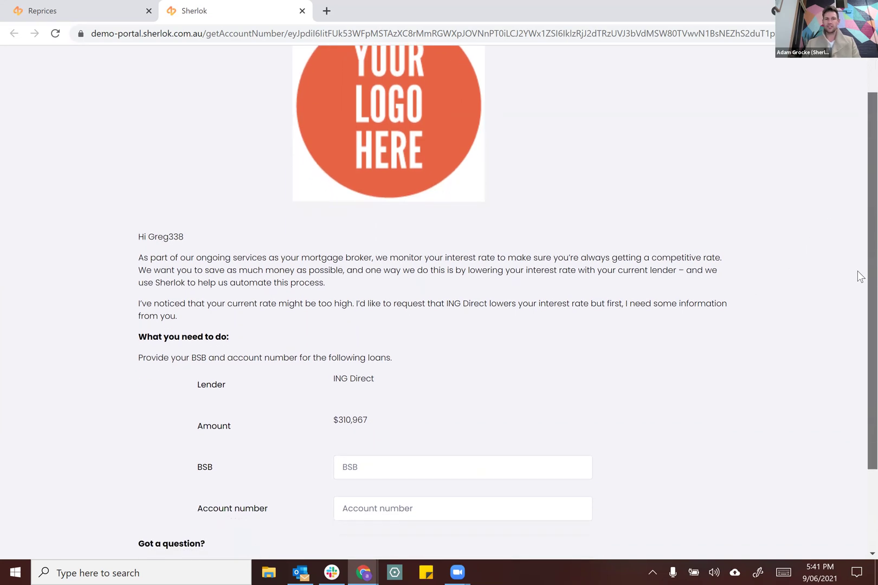
pyautogui.scroll(-2, 858, 304)
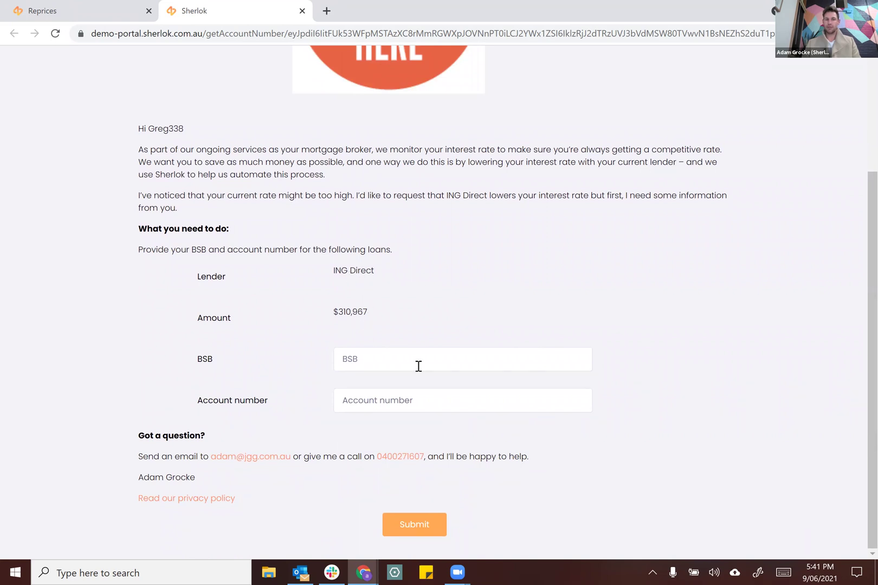
pyautogui.click(385, 362)
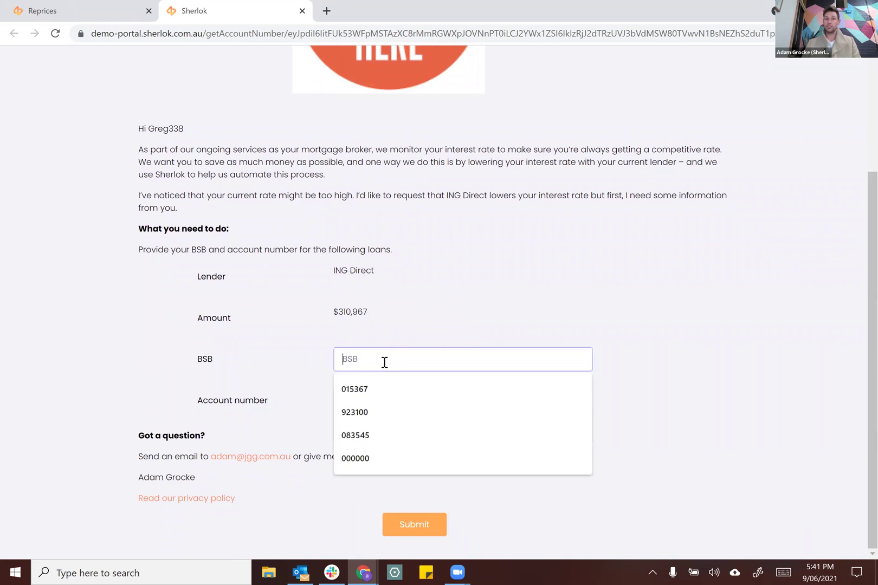
pyautogui.click(619, 400)
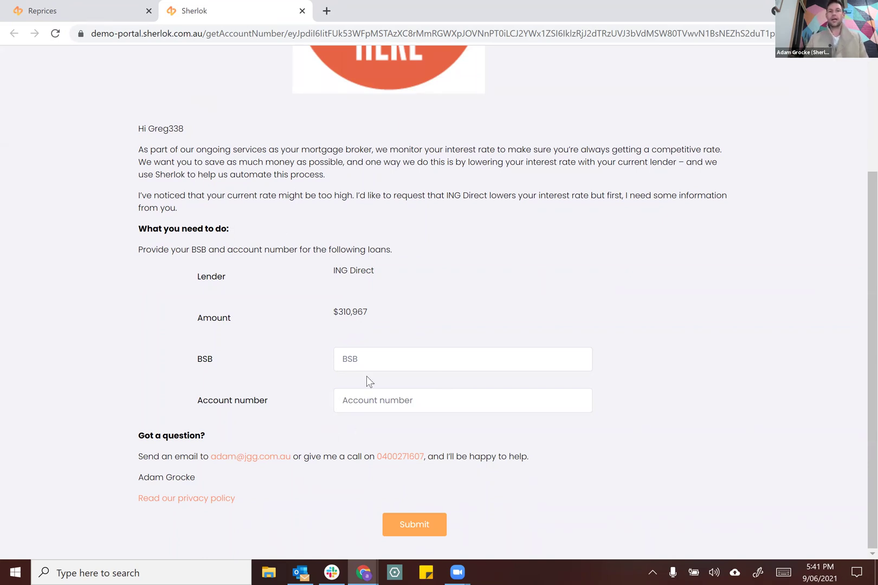
# Step: Return to the reprice request and confirm that the unique link has been sent to the client
pyautogui.click(112, 10)
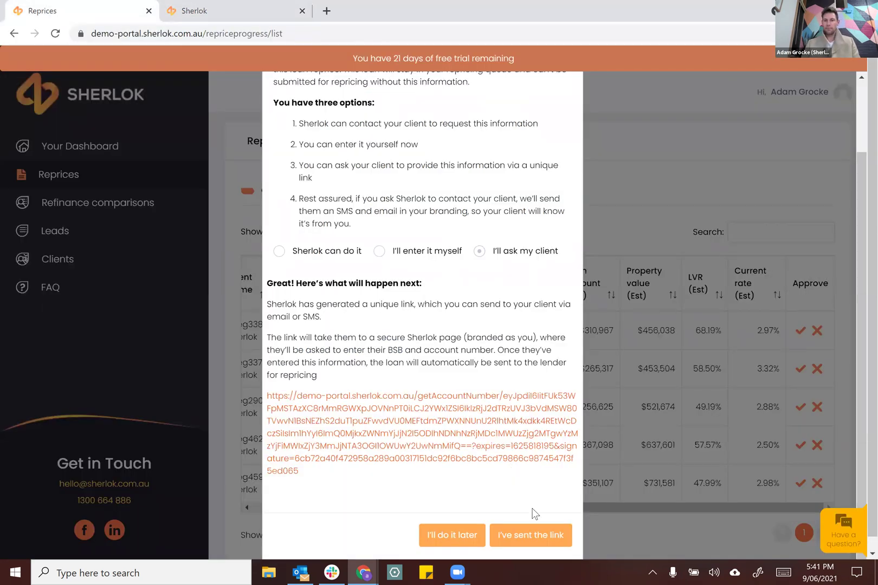
pyautogui.click(542, 544)
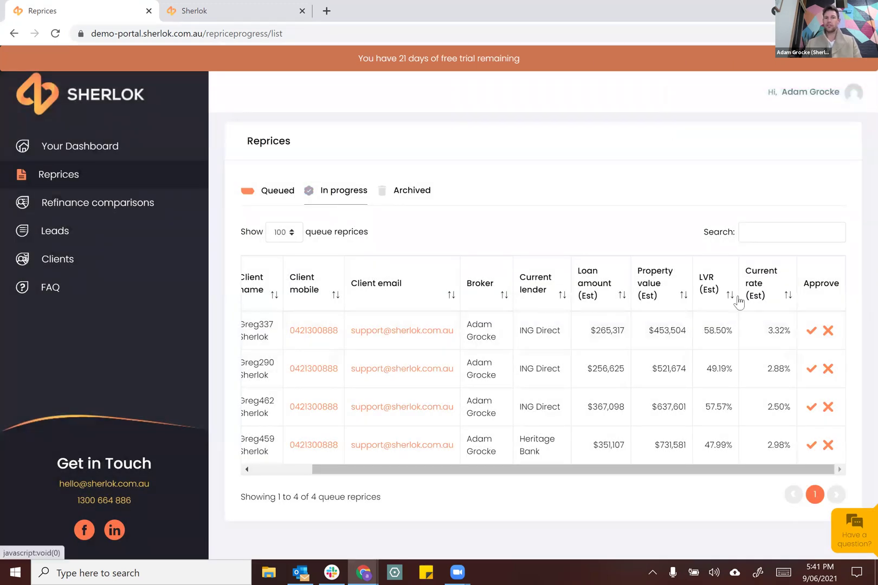
# Step: Approve the Heritage Bank reprice, compare the signature options, and have Sherlok send the client the authorisation form
pyautogui.click(811, 449)
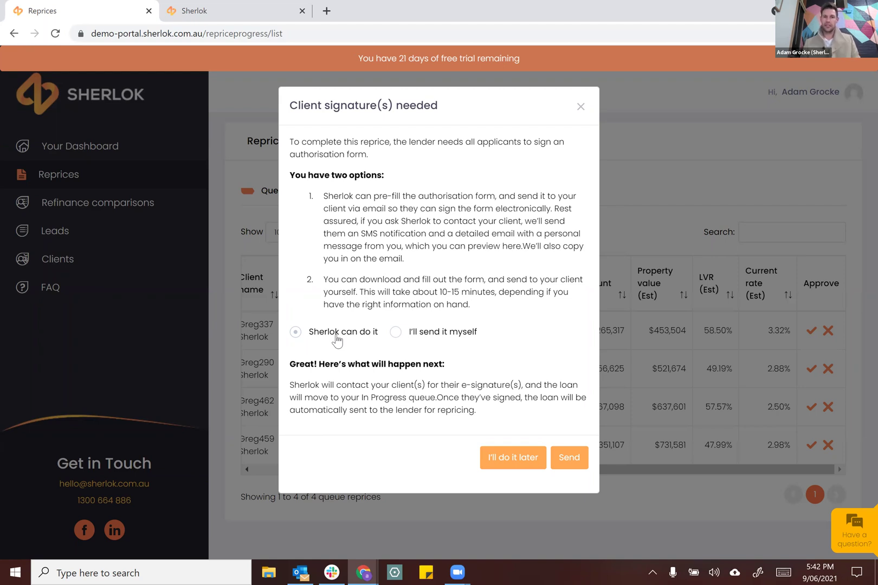
pyautogui.click(396, 332)
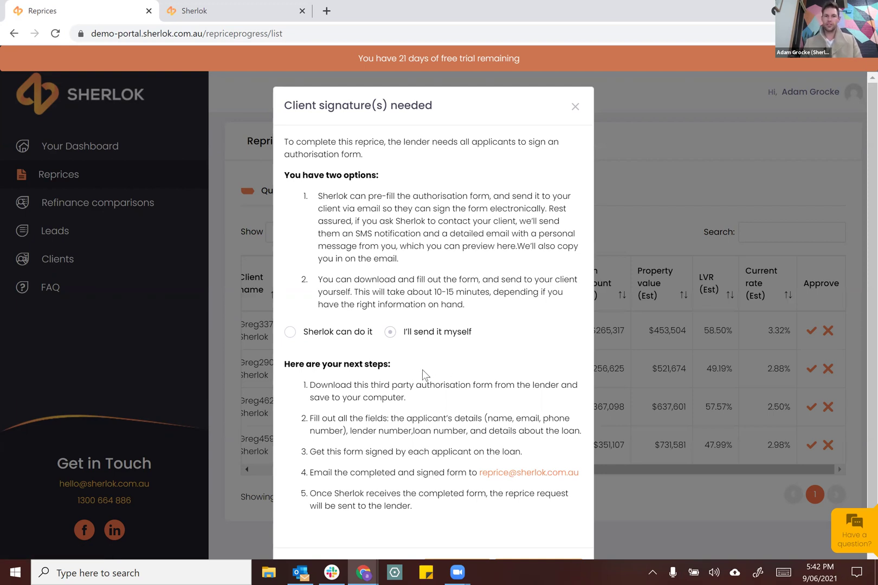
pyautogui.click(291, 334)
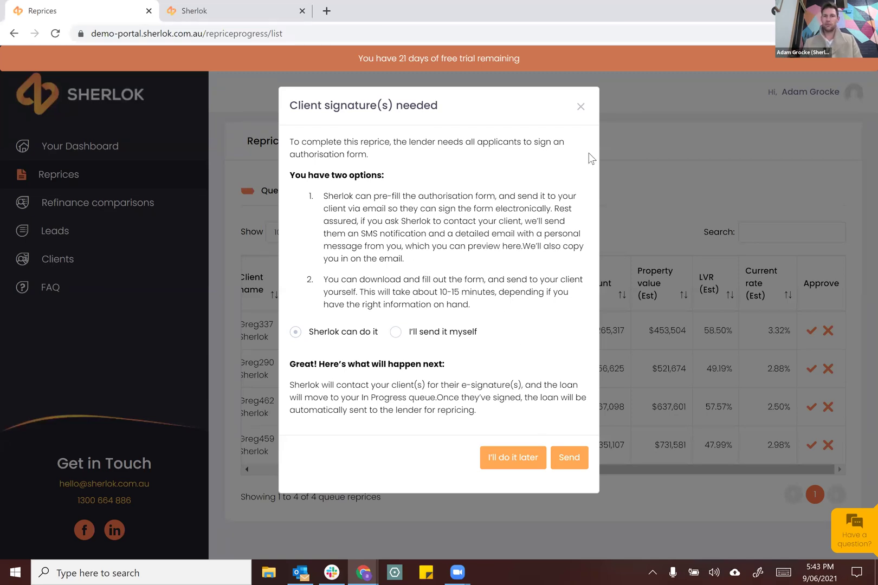
pyautogui.click(564, 453)
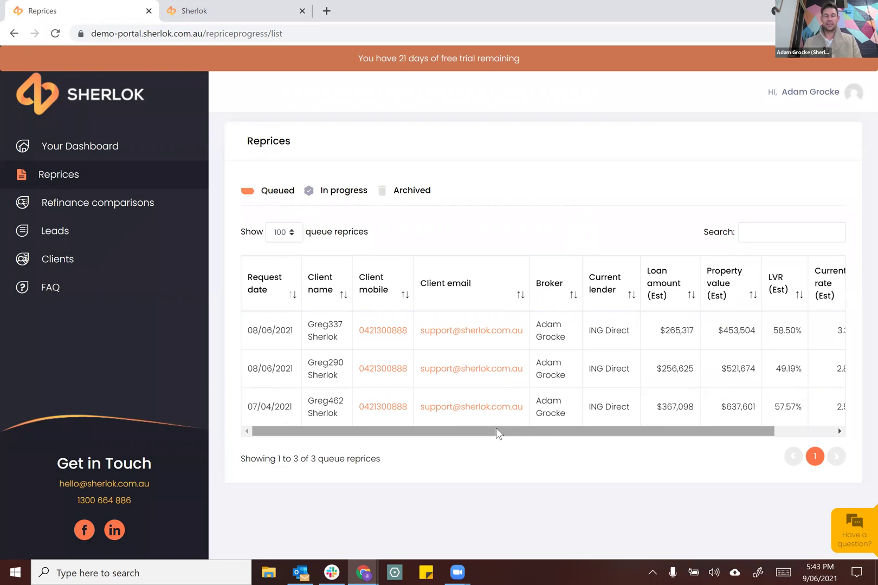
# Step: Open the refinance comparisons and examine the queued offers, their reprice outcomes and the email or archive actions available
pyautogui.moveTo(496, 427); pyautogui.dragTo(819, 392)
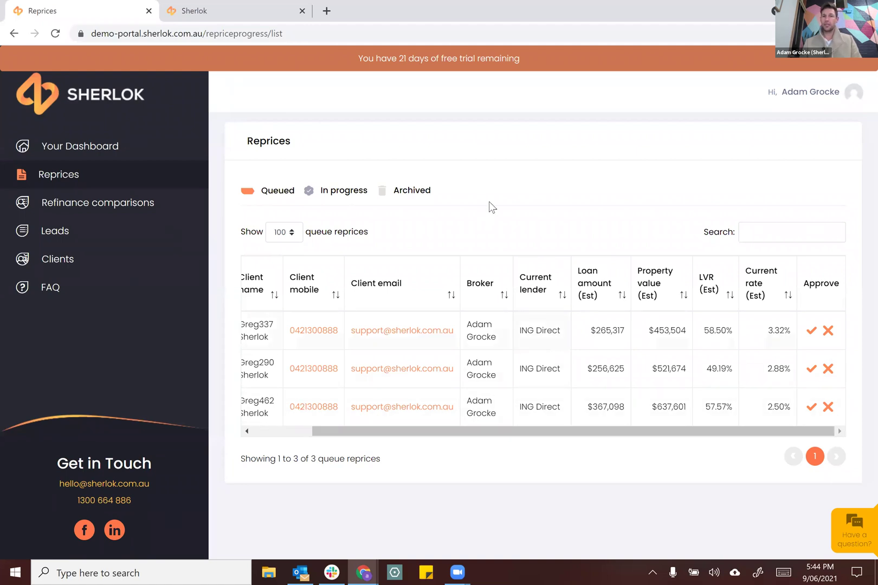
pyautogui.click(73, 213)
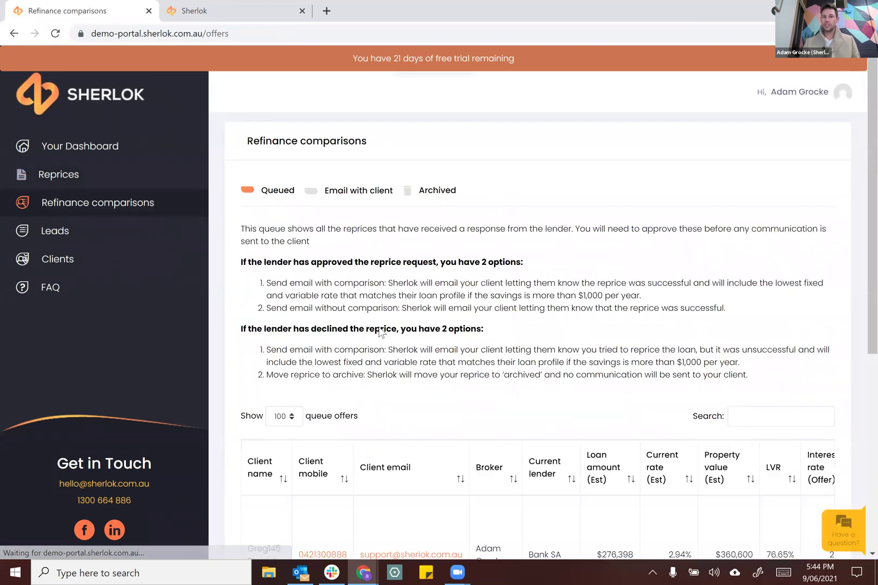
pyautogui.scroll(-4, 588, 466)
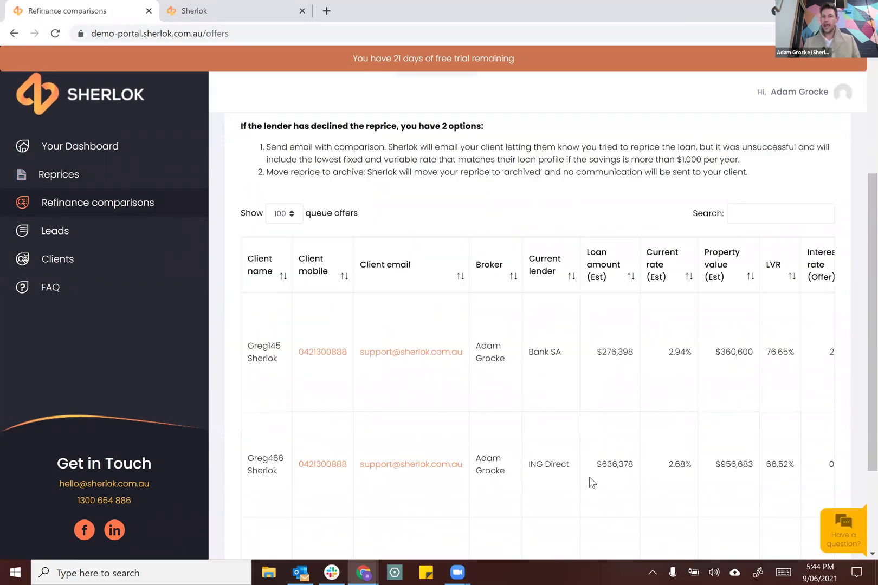
pyautogui.scroll(-3, 661, 494)
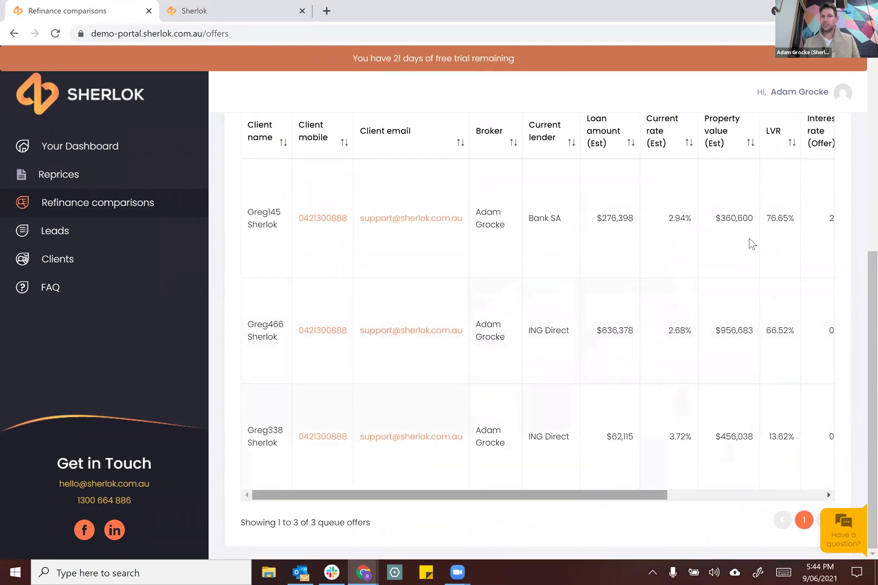
pyautogui.hscroll(3, 696, 211)
pyautogui.hscroll(2, 704, 213)
pyautogui.moveTo(705, 212); pyautogui.dragTo(730, 274)
pyautogui.click(723, 265)
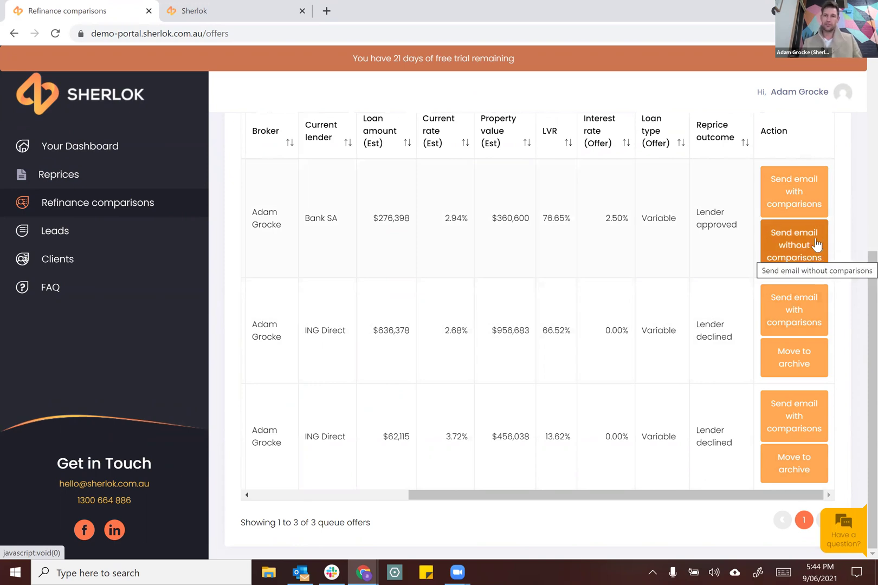
pyautogui.scroll(3, 802, 217)
pyautogui.scroll(3, 816, 109)
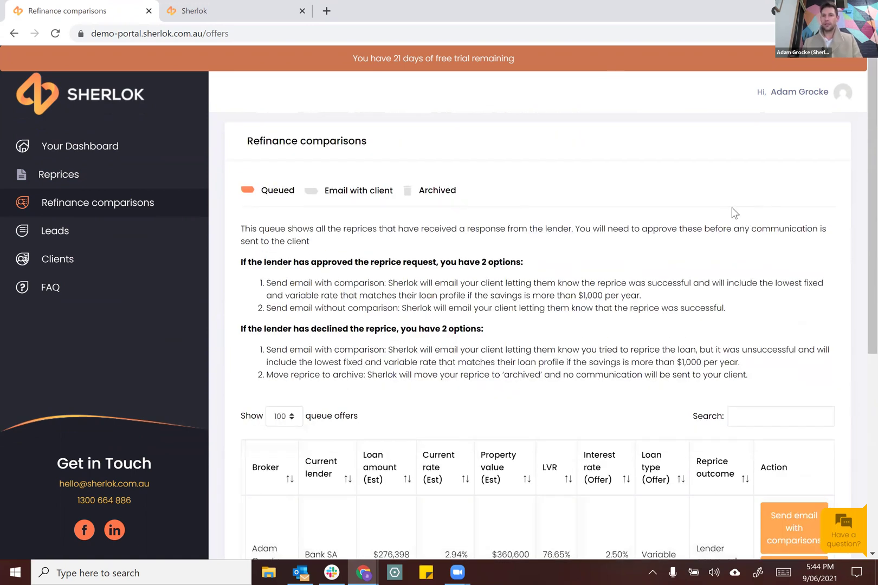
# Step: Open the BSB/Account number request template from the control panel's client notifications
pyautogui.click(482, 193)
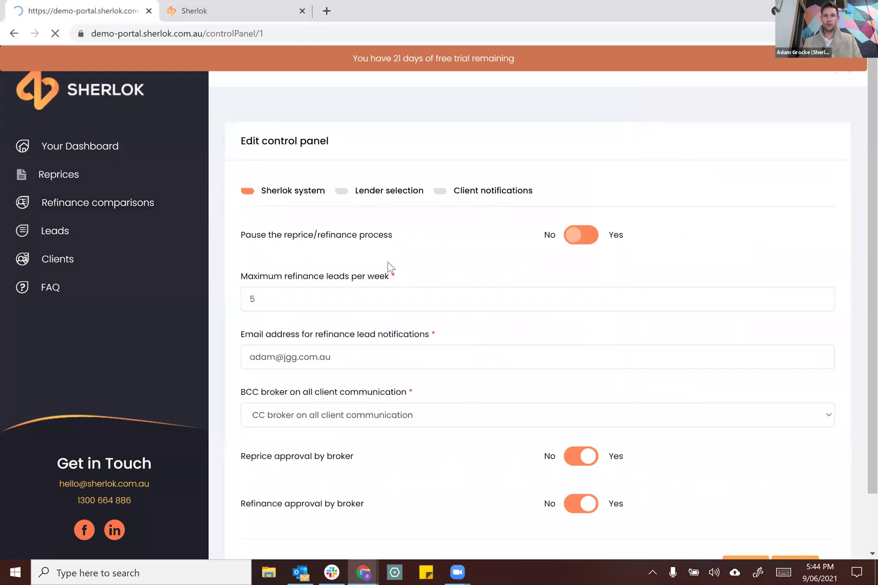
pyautogui.click(298, 254)
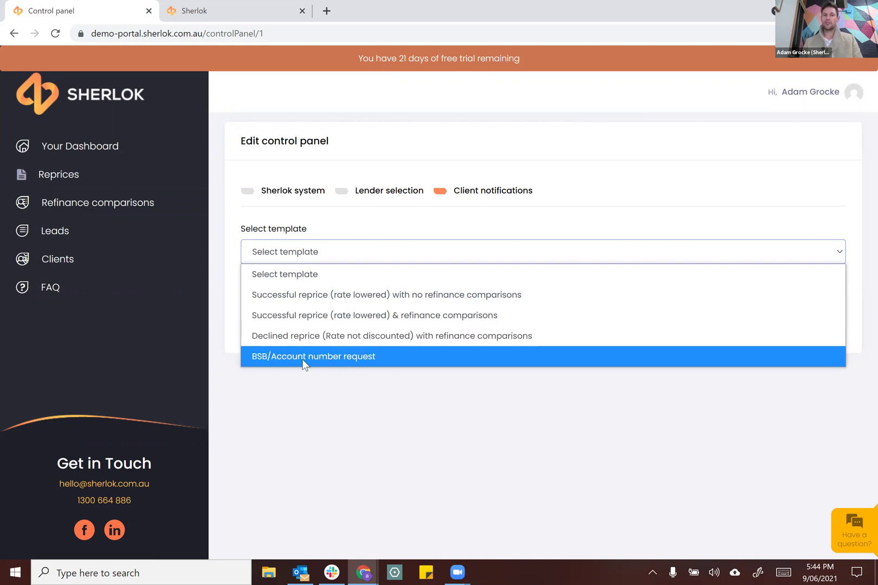
pyautogui.click(322, 359)
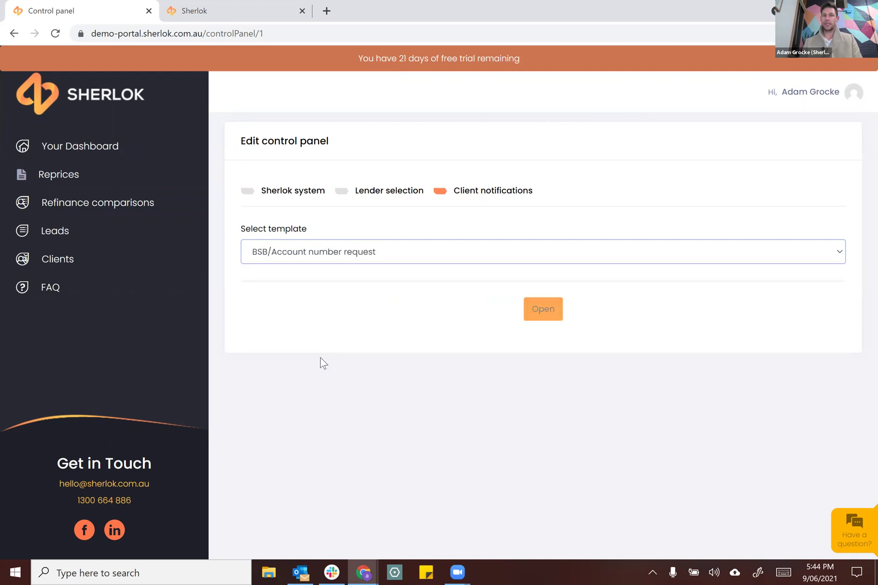
pyautogui.click(540, 317)
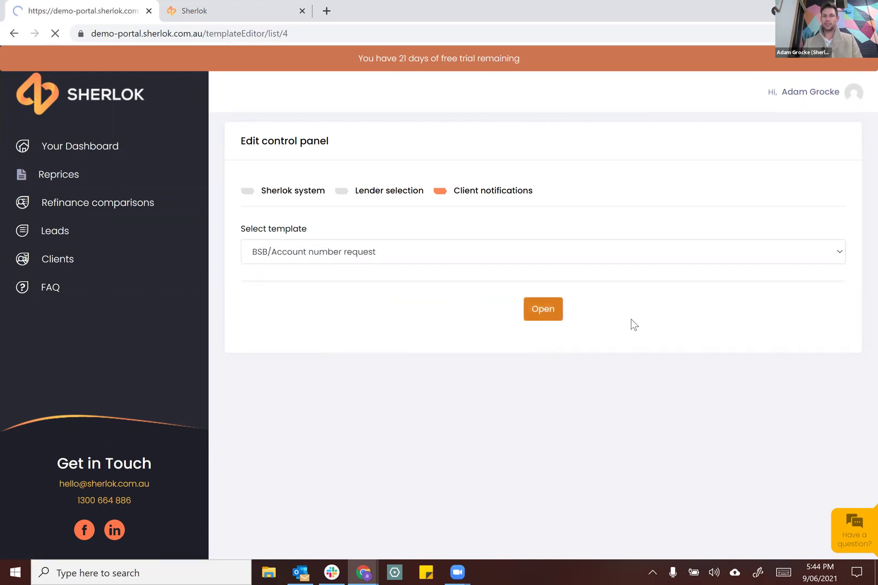
# Step: Review the BSB/Account number request email template through to its placeholders and send yourself a test email
pyautogui.scroll(-5, 857, 151)
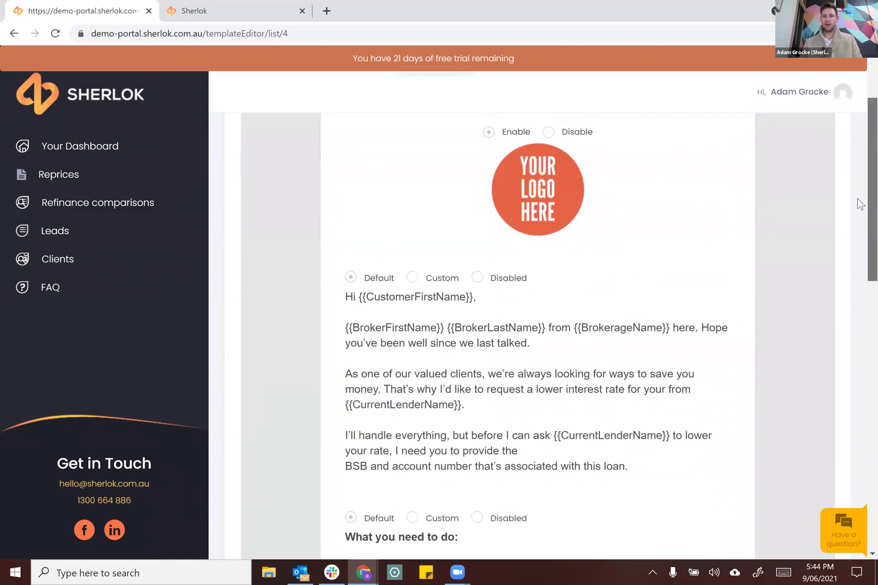
pyautogui.scroll(-9, 858, 257)
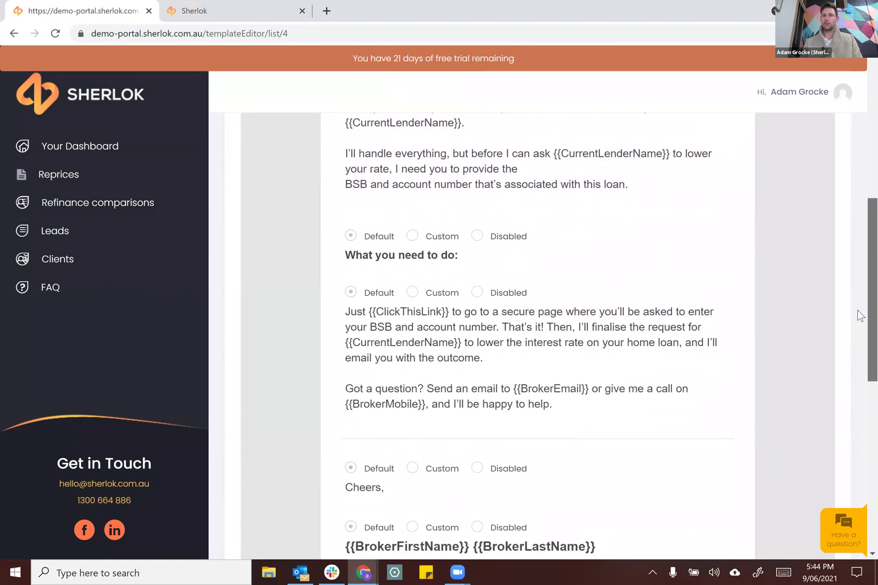
pyautogui.scroll(7, 858, 414)
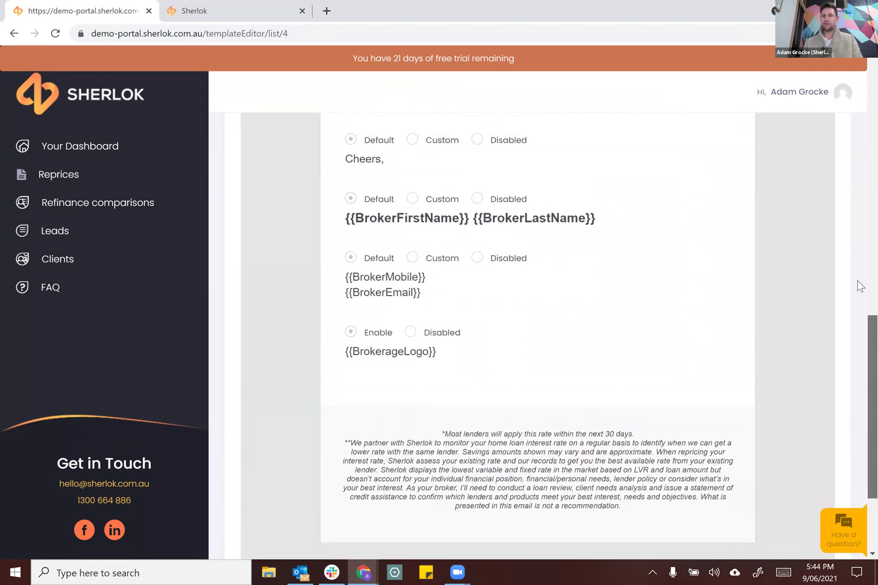
pyautogui.scroll(-9, 860, 485)
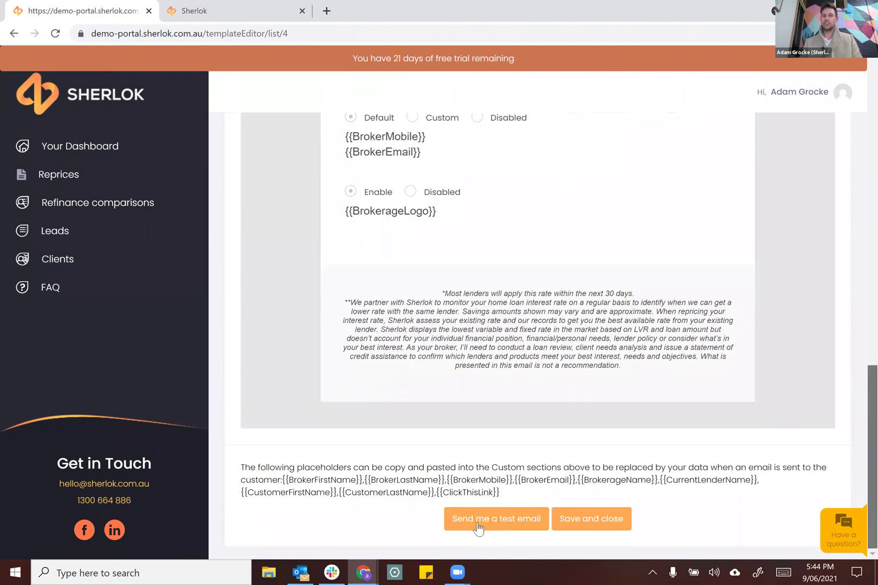
pyautogui.click(481, 525)
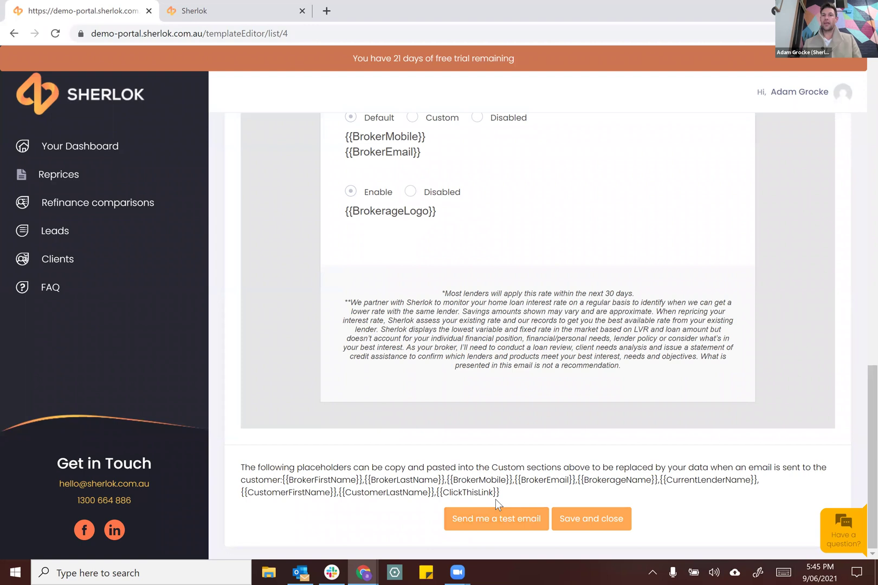